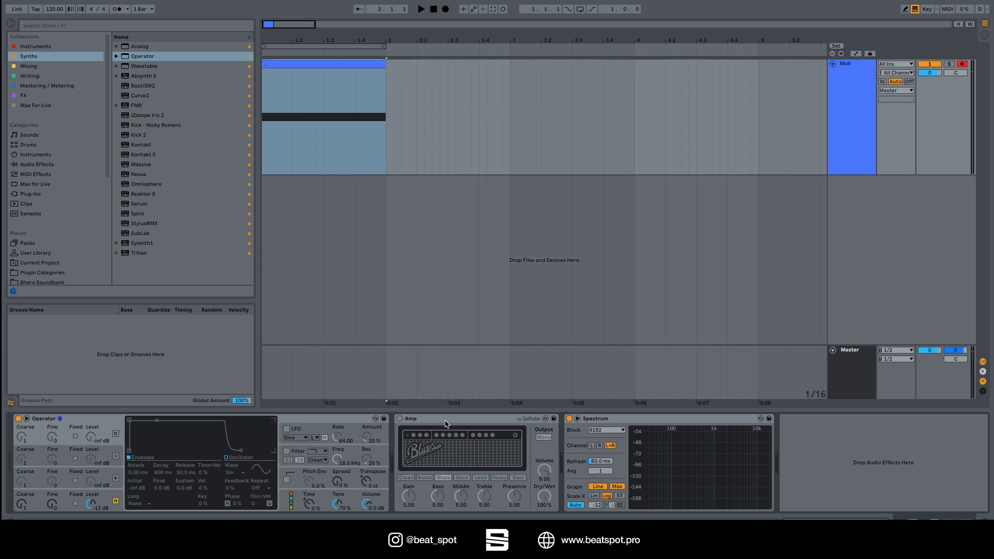
Show oscillator A's settings in Operator and play the MIDI clip twice with the Amp bypassed to hear the dry sine wave.
left_click(498, 421)
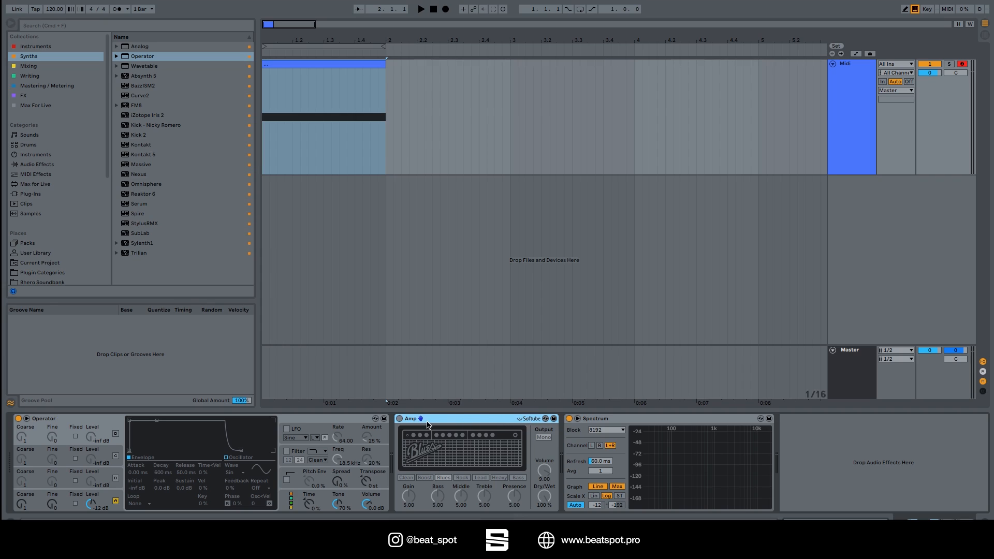
left_click(91, 505)
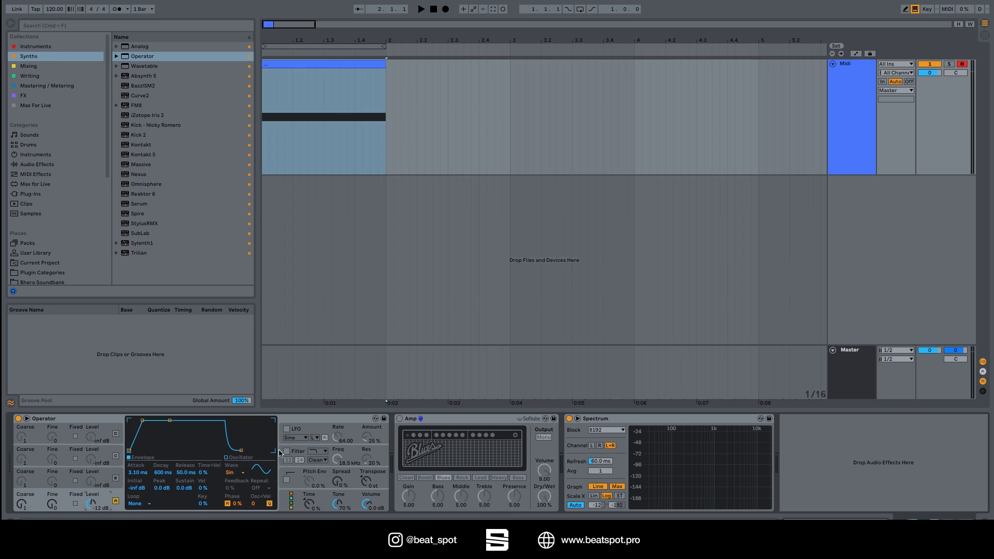
left_click(331, 68)
key("space")
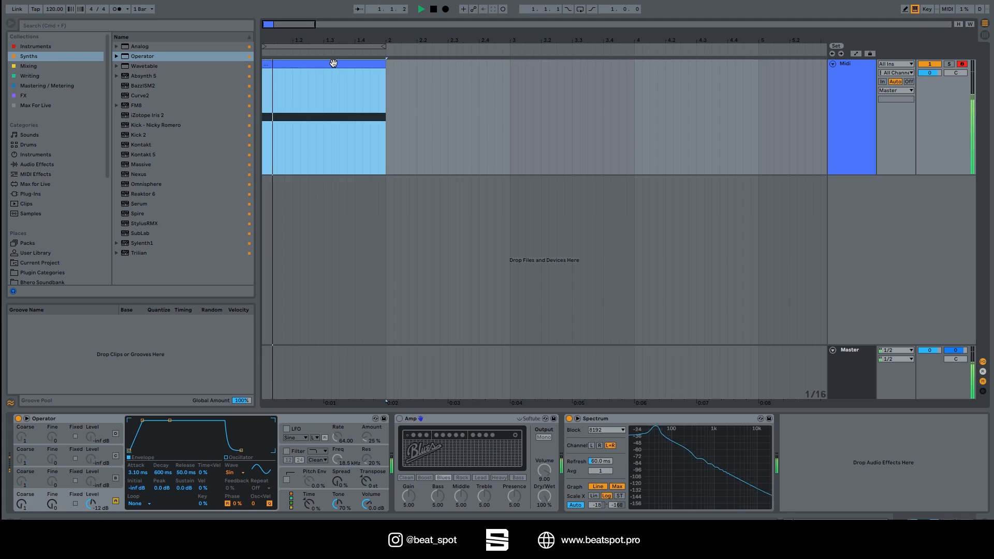
key("space")
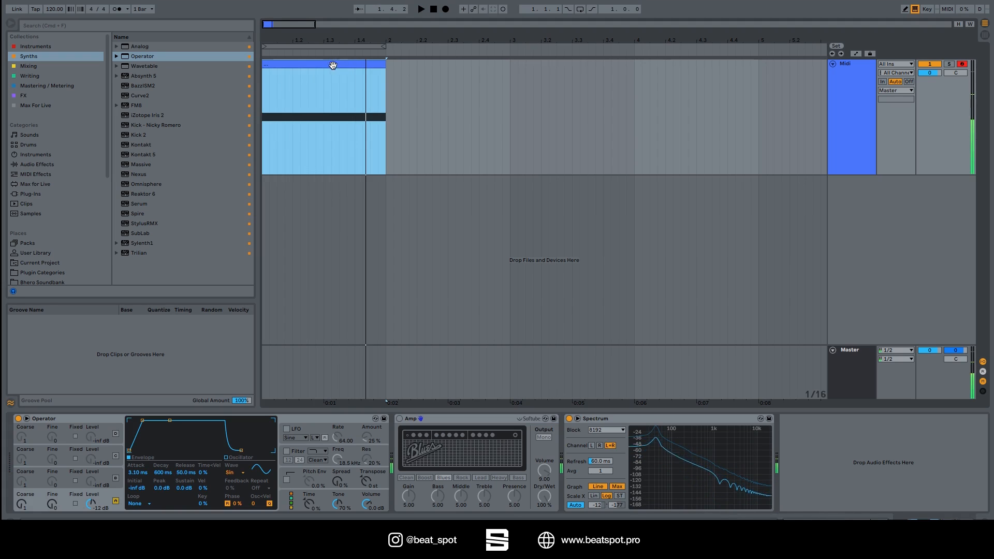
key("space")
key("space")
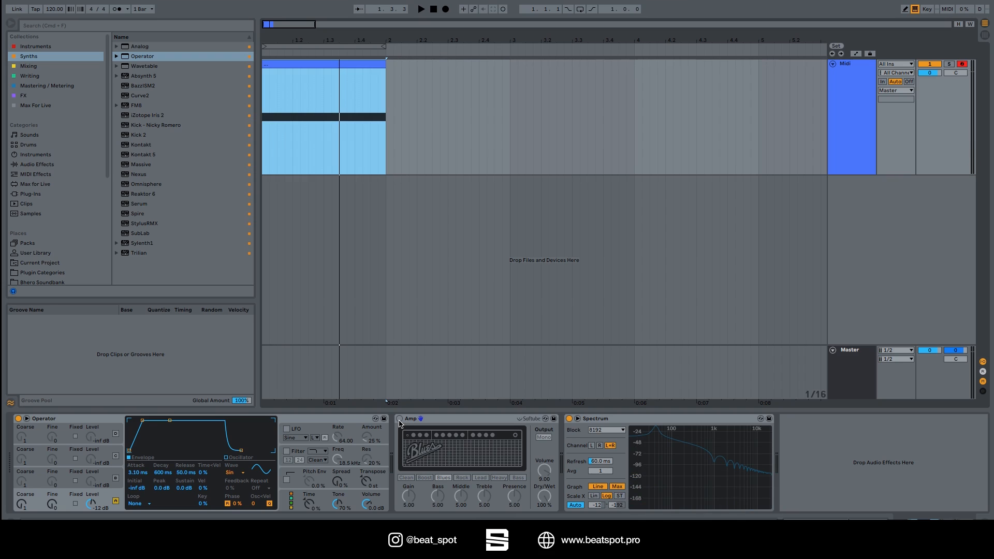
Turn on the Amp effect and go through its Clean, Boost, Rock, Lead and Heavy models, ending on Bass.
left_click(399, 419)
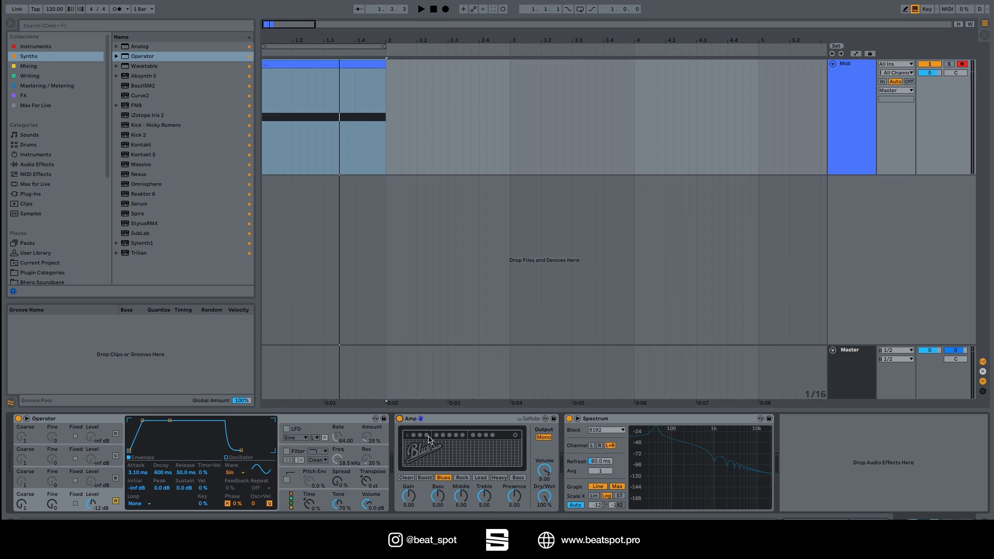
left_click(404, 477)
left_click(424, 477)
left_click(461, 478)
left_click(480, 478)
left_click(498, 478)
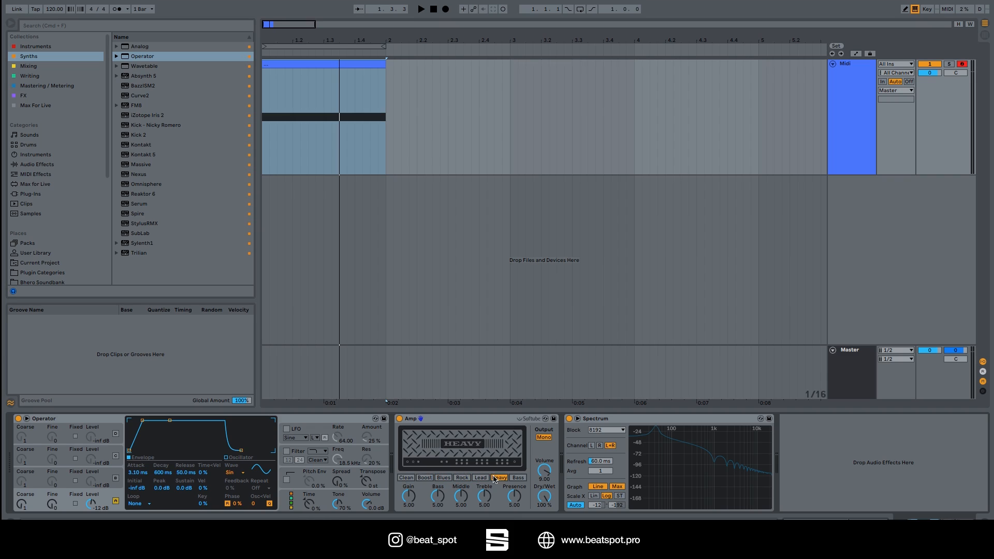
left_click(517, 477)
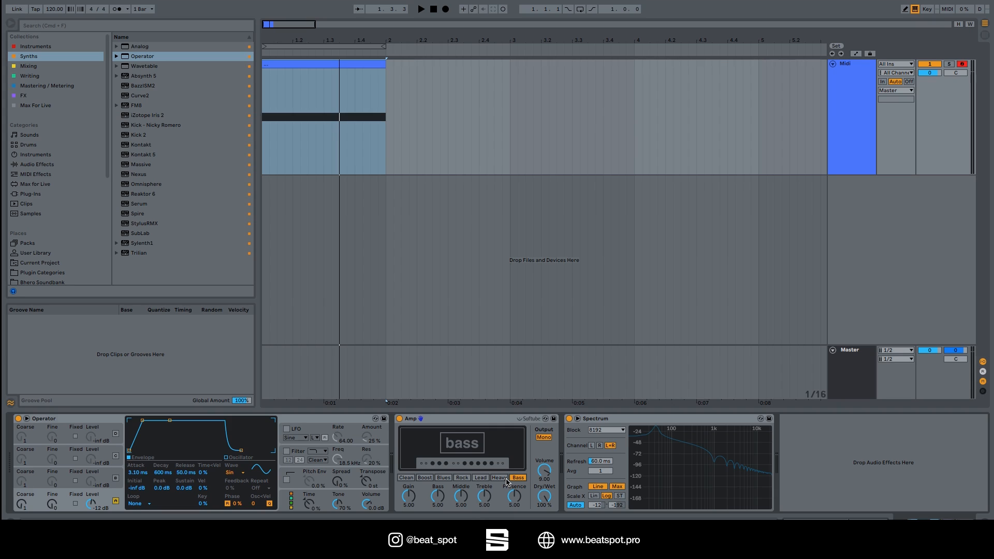
Switch the Amp to the Lead model and set its gain to 4.05.
left_click(406, 478)
left_click(477, 478)
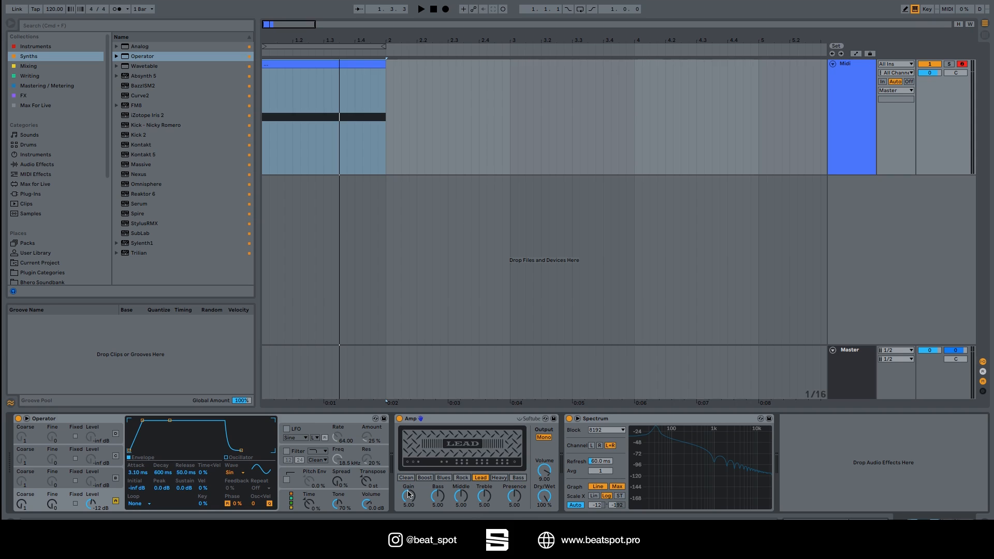
left_click_drag(409, 497, 408, 461)
left_click_drag(408, 496, 408, 509)
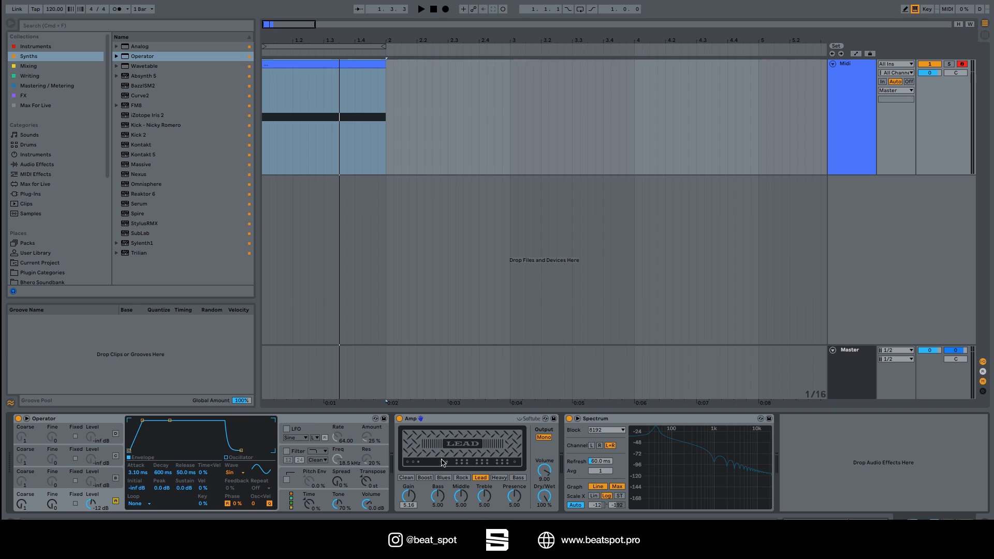
left_click_drag(409, 495, 409, 477)
Adjust the Amp's tone controls to bass 5.00, middle 5.63 and treble 4.37.
left_click_drag(484, 500, 485, 476)
left_click_drag(437, 500, 438, 503)
double_click(439, 501)
left_click_drag(459, 500, 484, 505)
Set the Amp's volume to 5.86, its dry/wet mix to 51.6 % and its output to Dual.
left_click_drag(542, 476, 543, 484)
left_click_drag(544, 506, 544, 533)
left_click_drag(544, 497, 544, 513)
left_click(543, 437)
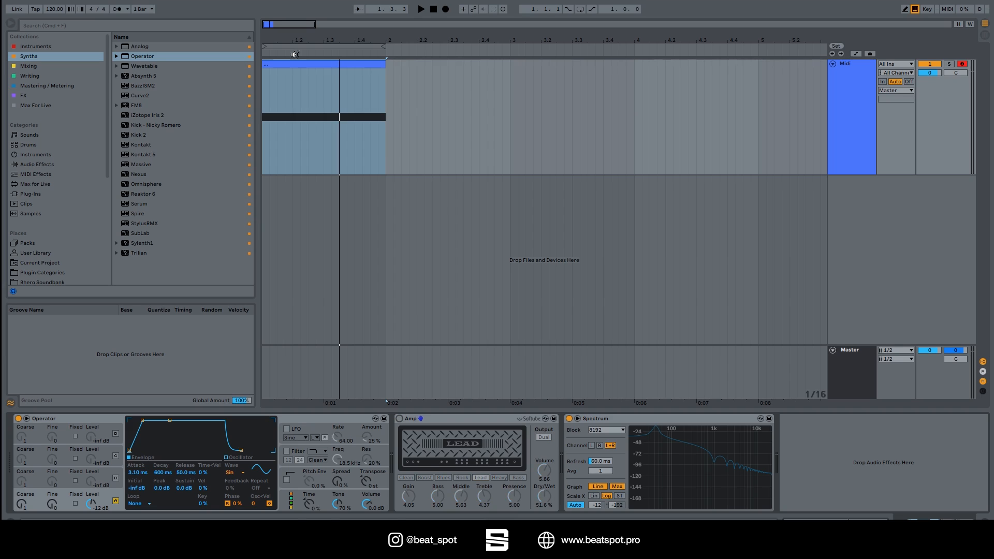
Play the MIDI clip with the Amp bypassed for comparison and switch the Amp back on.
left_click(300, 65)
key("space")
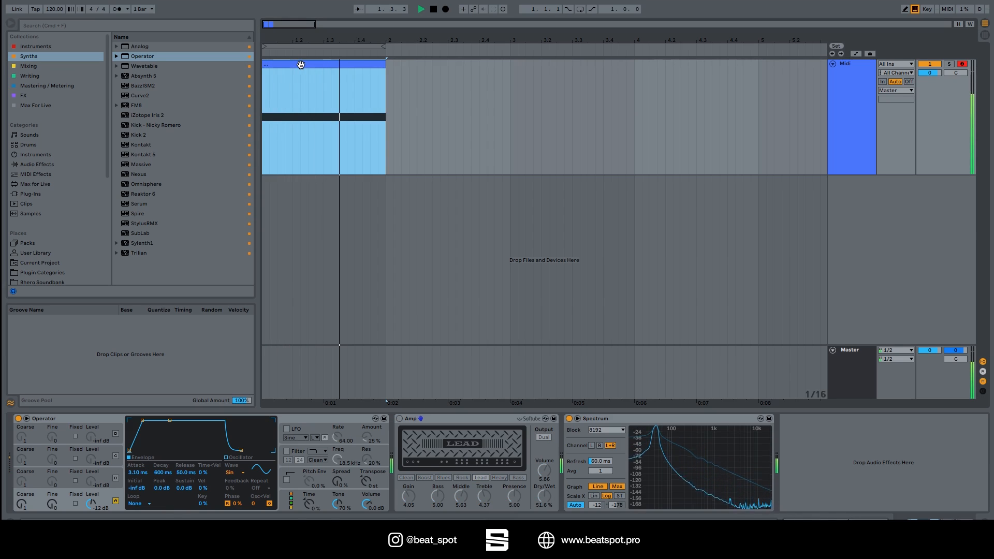
left_click(399, 418)
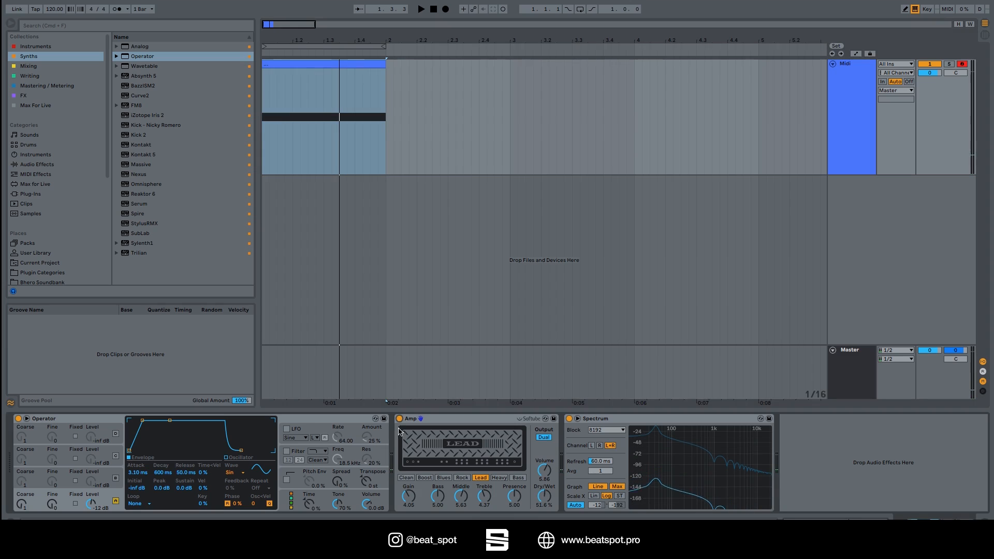
key("space")
Audition the Amp's Clean model on the MIDI clip with dry/wet at 100 %, volume at 10 and gain raised to 10.
left_click_drag(545, 499, 545, 458)
left_click_drag(411, 500, 411, 486)
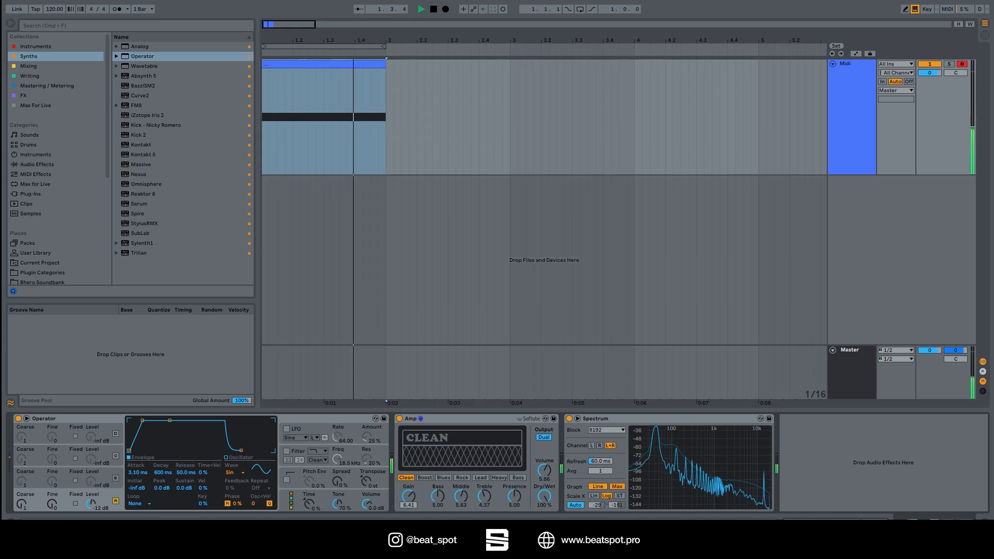
left_click_drag(546, 472, 546, 438)
key("space")
key("space")
left_click_drag(410, 498, 410, 459)
key("space")
key("space")
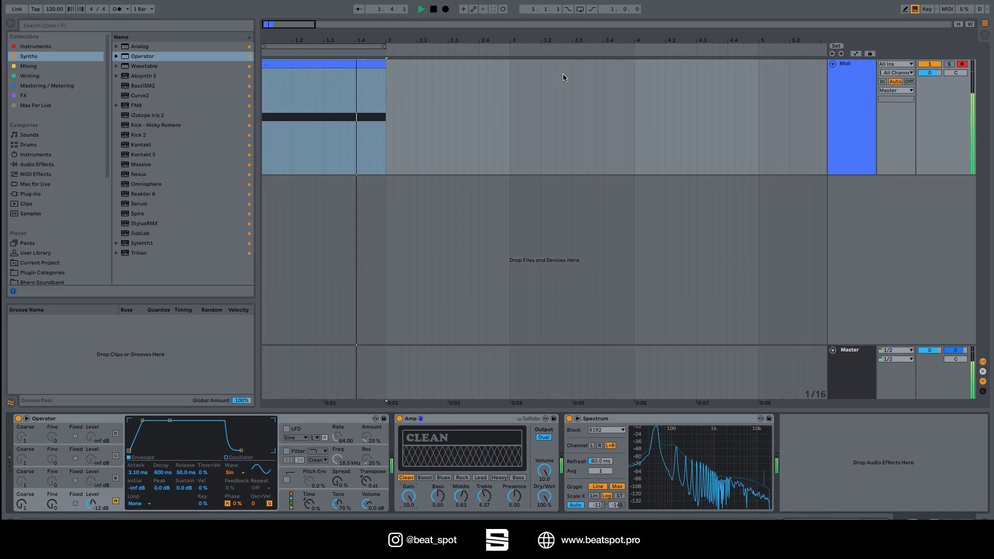
Turn on loop playback and play the looping MIDI clip through the Clean model.
key("space")
left_click(579, 9)
key("space")
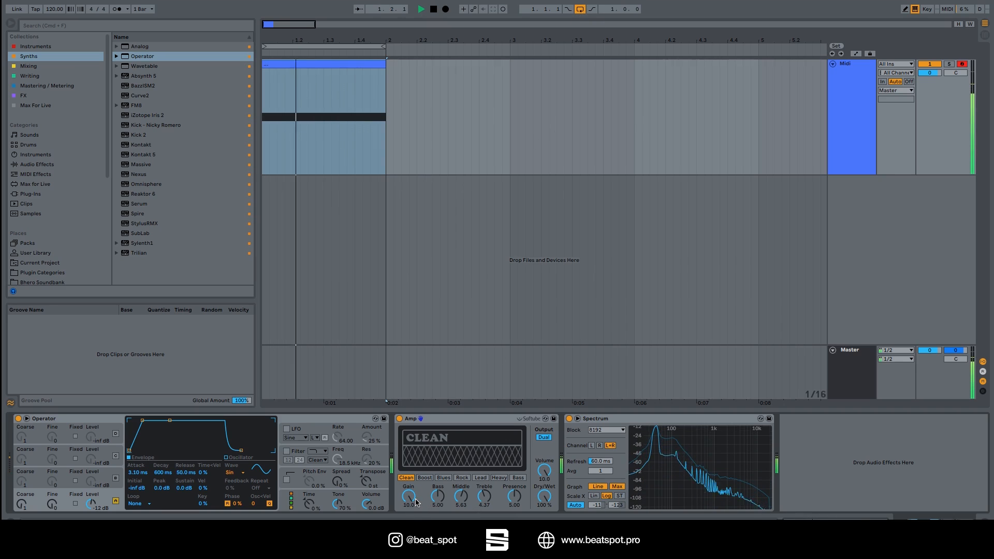
key("space")
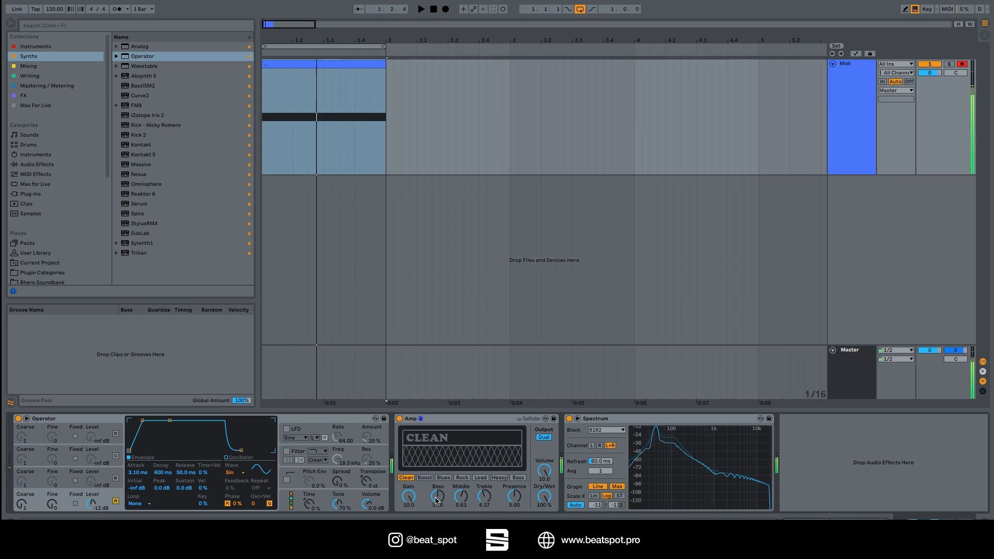
Audition the Amp's Boost model on the looping MIDI clip and lower the gain to 4.21.
left_click(425, 477)
key("space")
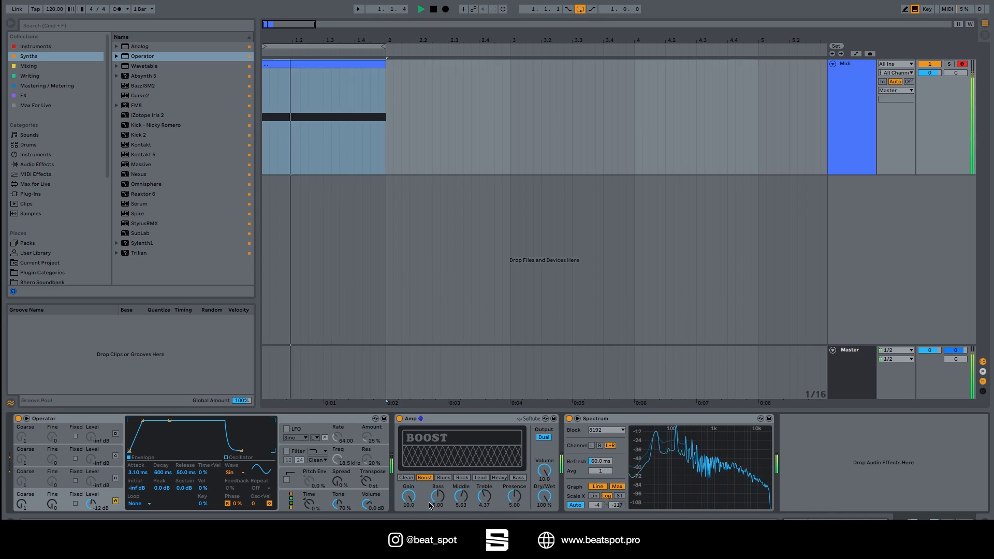
mouse_move(415, 500)
left_mouse_down()
mouse_move(414, 523)
mouse_move(408, 502)
left_mouse_up()
Audition the Amp's Blues and Rock models on the looping MIDI clip.
left_click(443, 478)
key("space")
left_click(465, 476)
key("space")
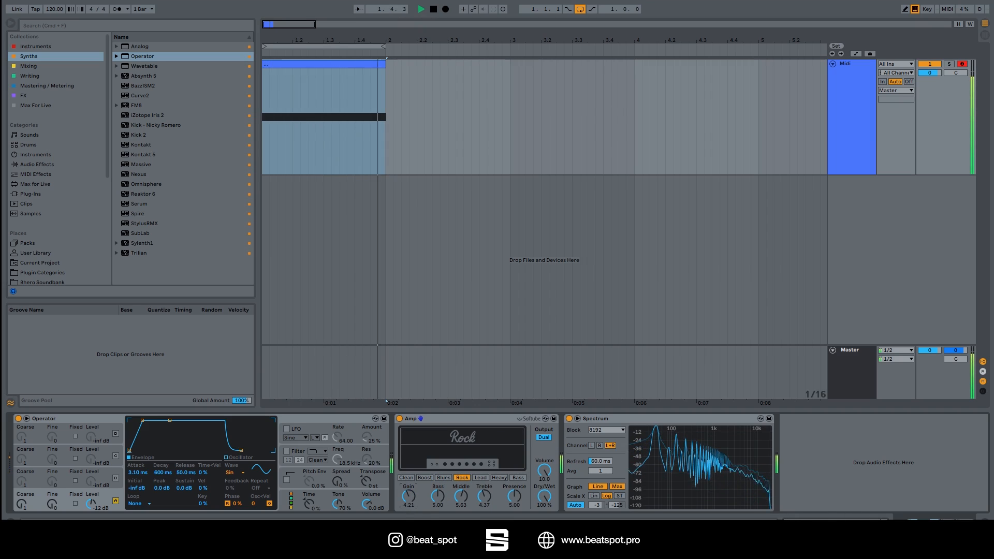
key("space")
Audition the Amp's Lead model on the MIDI clip and set the gain to 7.06.
left_click(481, 477)
key("space")
mouse_move(408, 496)
left_mouse_down()
mouse_move(409, 521)
mouse_move(408, 511)
left_mouse_up()
key("space")
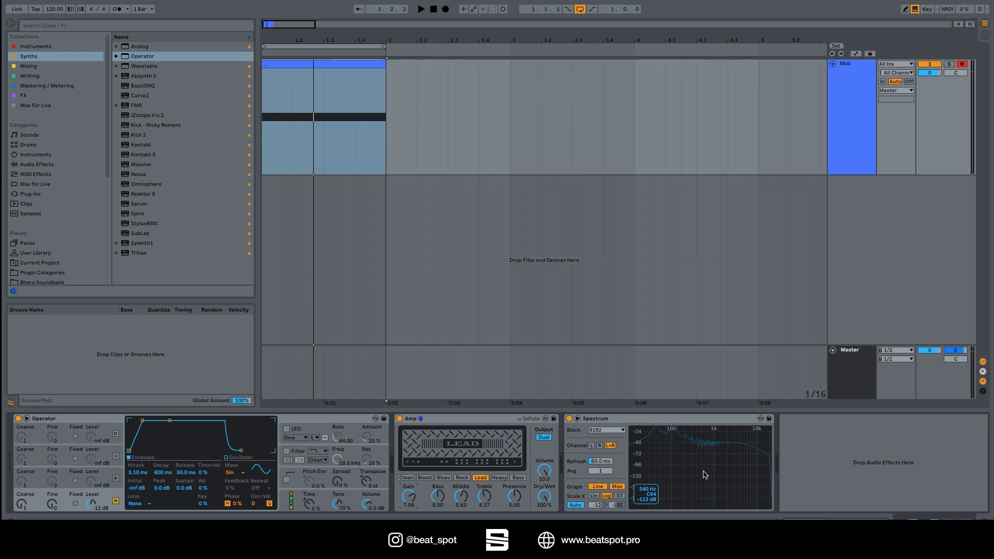
Audition the Heavy model while reducing the gain to 4.92, and switch the Amp to Bass for playback of the MIDI clip.
left_click(499, 478)
key("space")
mouse_move(409, 497)
left_mouse_down()
mouse_move(409, 475)
mouse_move(408, 518)
mouse_move(408, 493)
mouse_move(407, 505)
left_mouse_up()
key("space")
left_click(518, 478)
key("space")
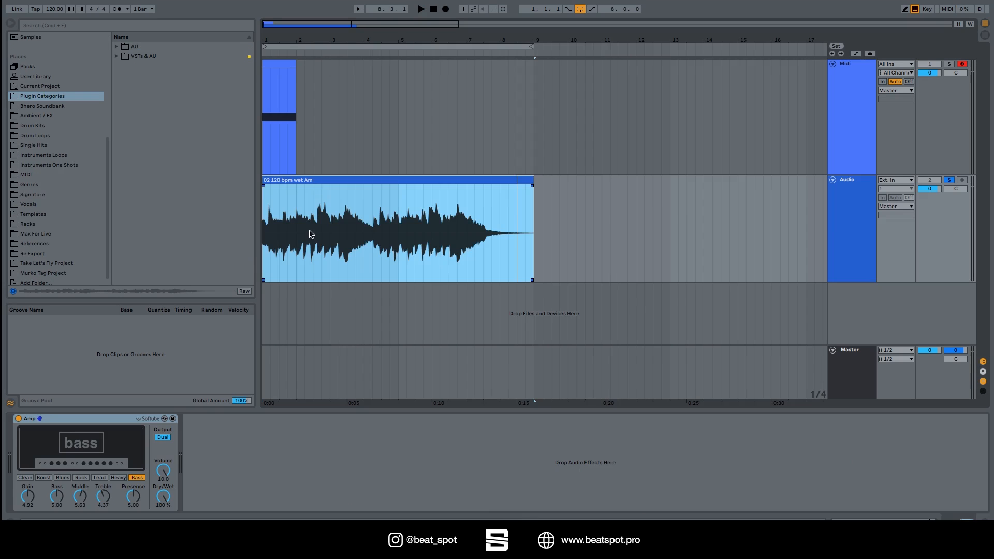
Set the audio track's Amp to the Clean model, bypass it and play the audio clip dry.
left_click(311, 251)
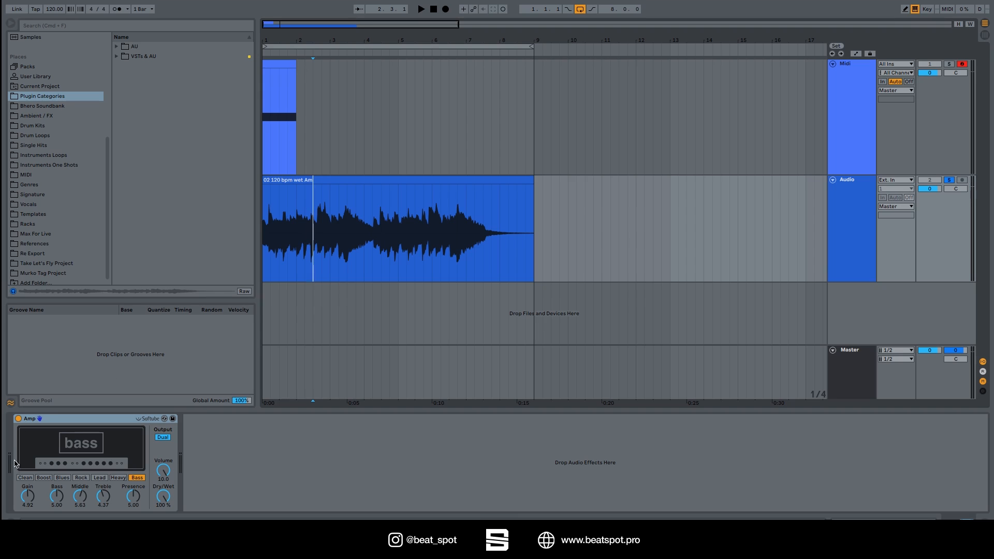
left_click(25, 478)
left_click(19, 419)
left_click(303, 180)
key("space")
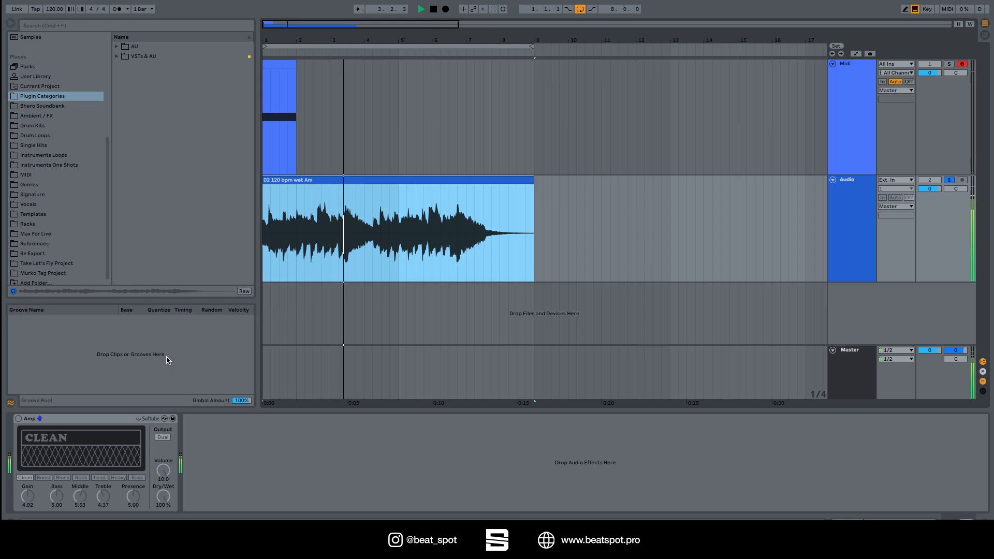
Reactivate the audio track's Amp, play the clip through the Clean model and lower the Amp volume to 8.25.
left_click(18, 419)
key("space")
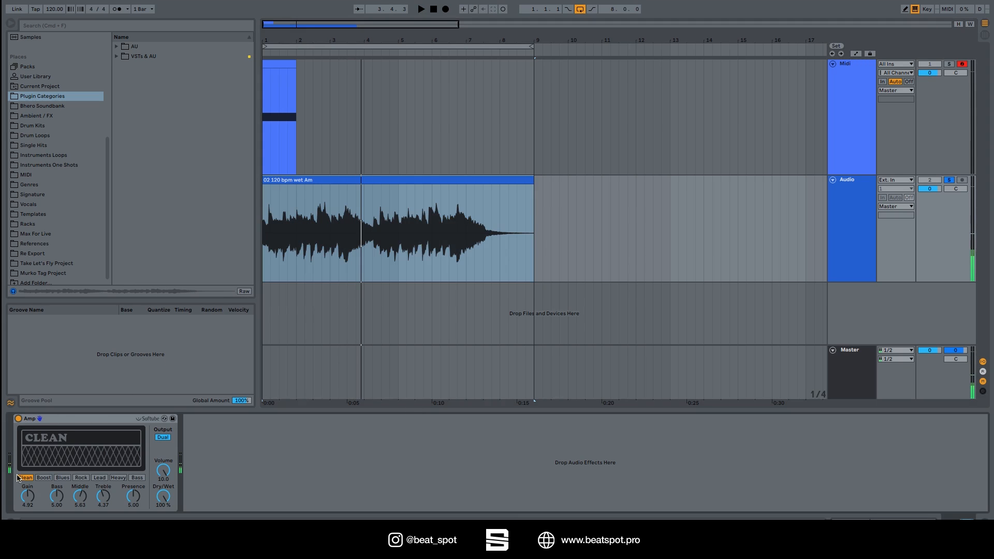
key("space")
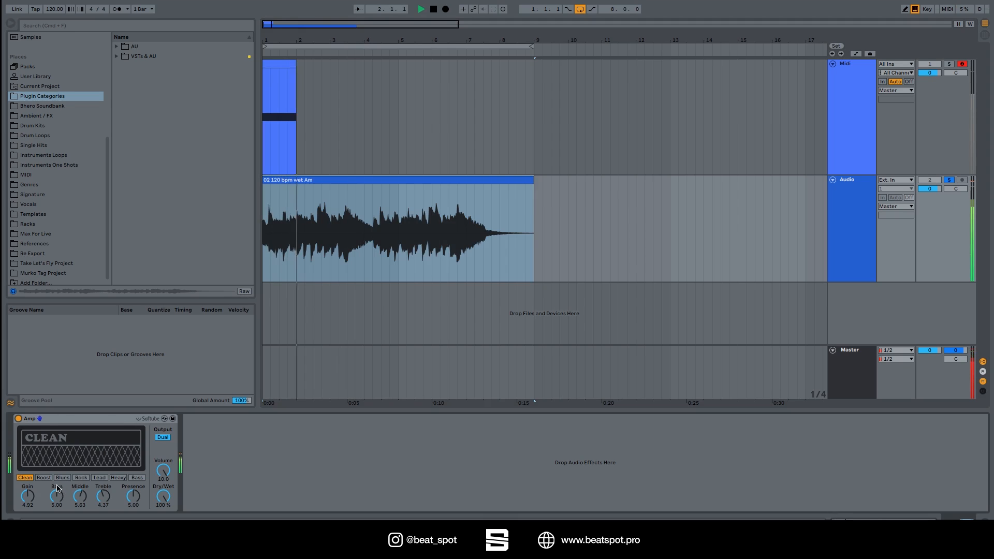
left_click_drag(163, 470, 163, 488)
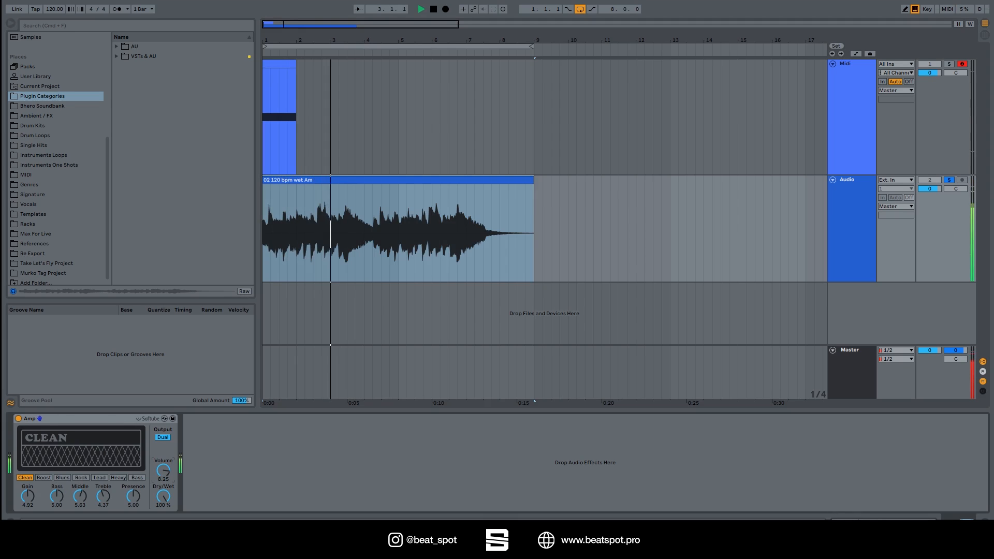
key("space")
Audition the Boost and Blues models on the audio clip.
left_click(44, 477)
key("space")
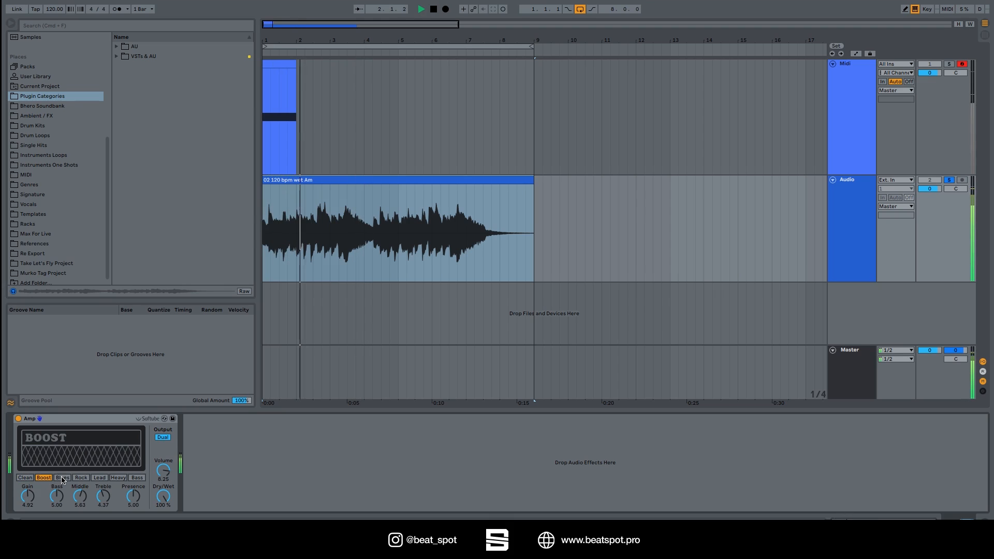
key("space")
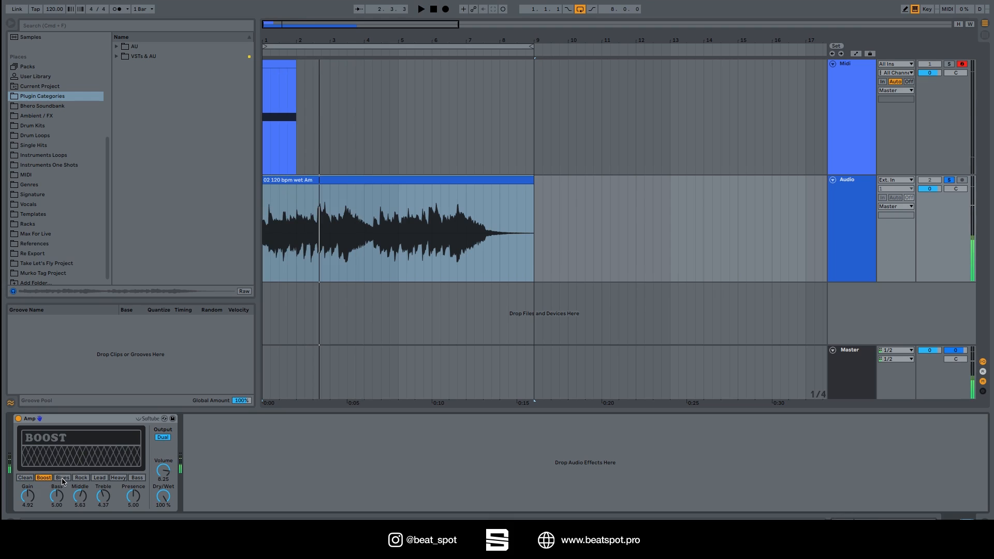
left_click(62, 477)
key("space")
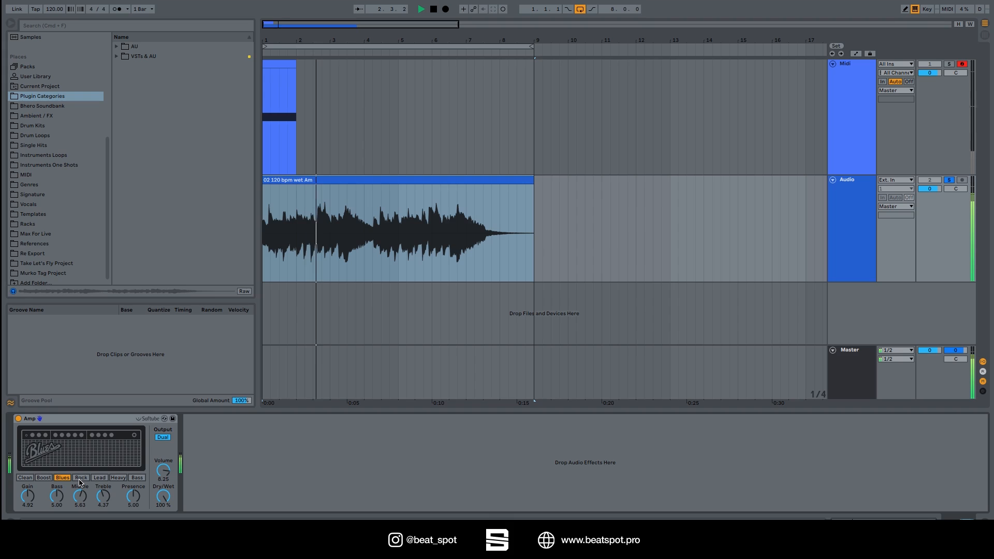
Audition the Rock model on the audio clip and reduce the Amp gain to 4.21.
left_click(81, 478)
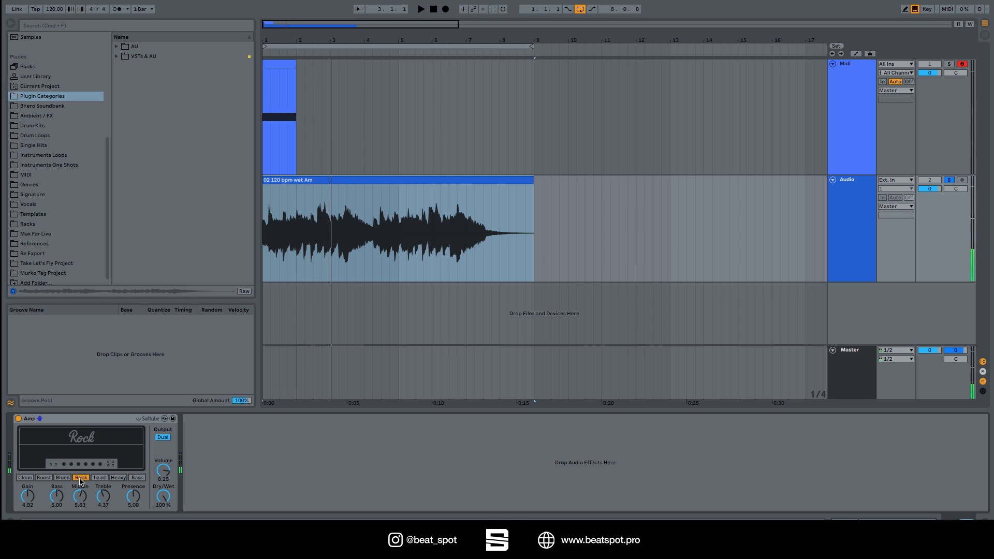
key("space")
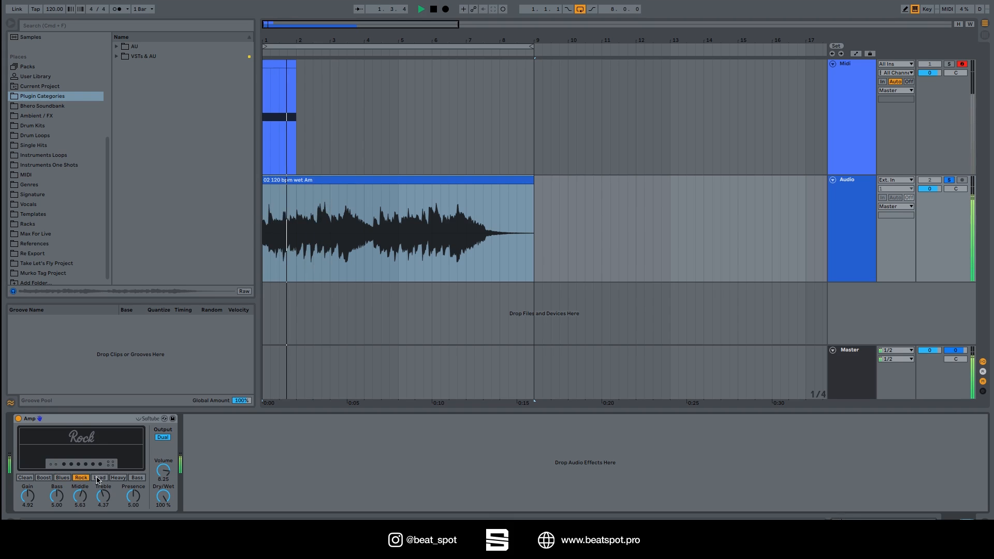
mouse_move(27, 495)
left_mouse_down()
mouse_move(27, 514)
mouse_move(28, 502)
left_mouse_up()
Audition the Lead and Heavy models on the audio clip, setting the gain to 4.29 for Heavy.
left_click(98, 479)
key("space")
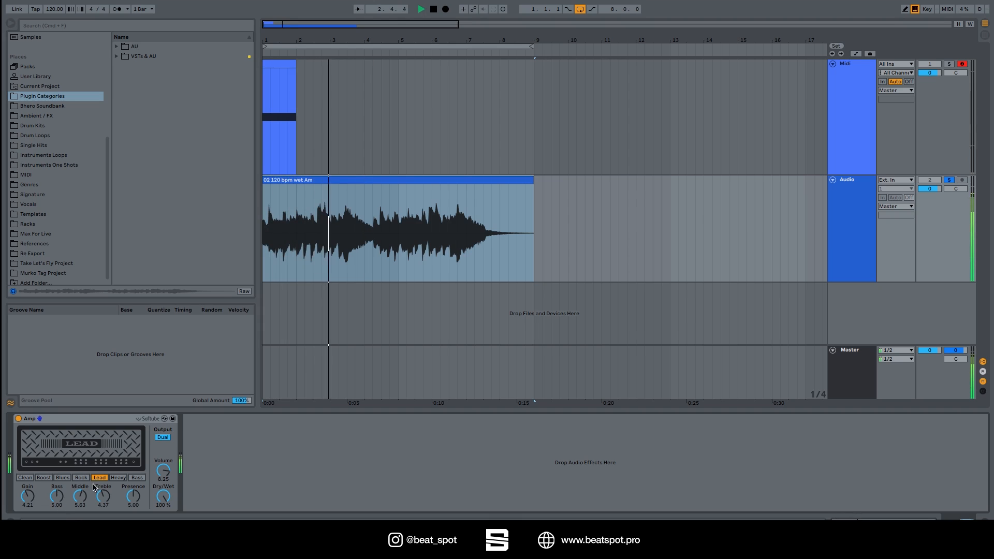
key("space")
left_click(118, 477)
key("space")
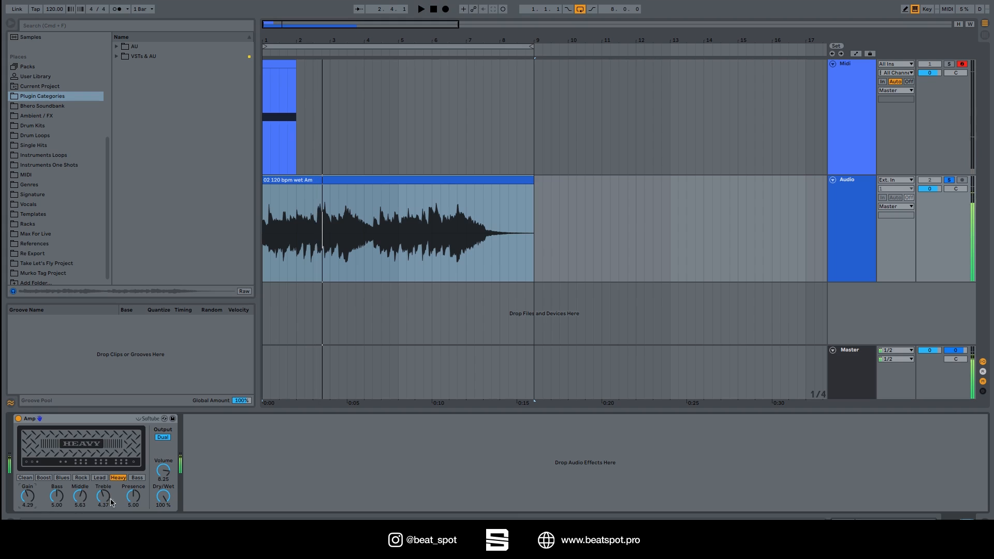
Switch the Amp to the Bass model, play the audio clip and raise the gain to 5.08.
left_click(135, 478)
key("space")
mouse_move(29, 500)
left_mouse_down()
mouse_move(29, 465)
mouse_move(30, 491)
left_mouse_up()
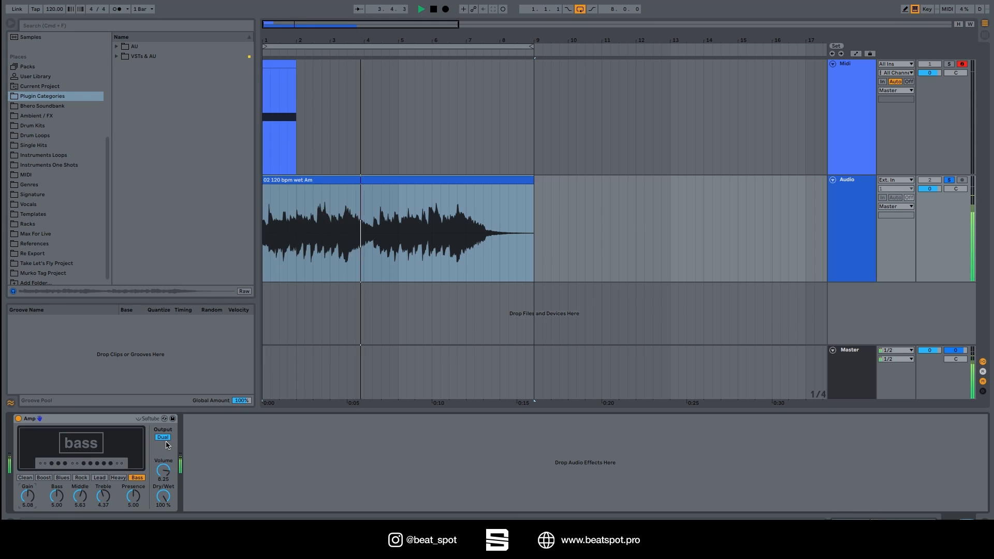
key("space")
left_click(318, 265)
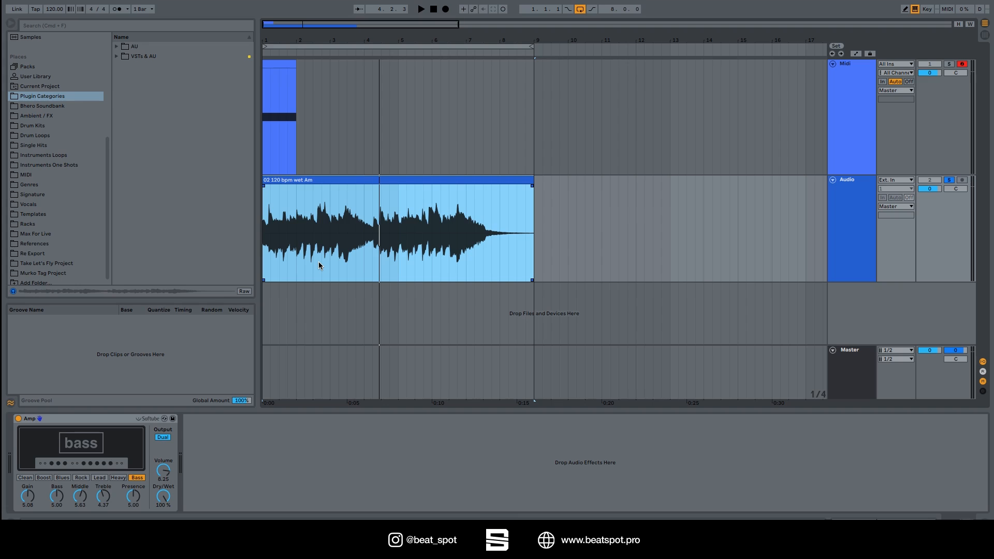